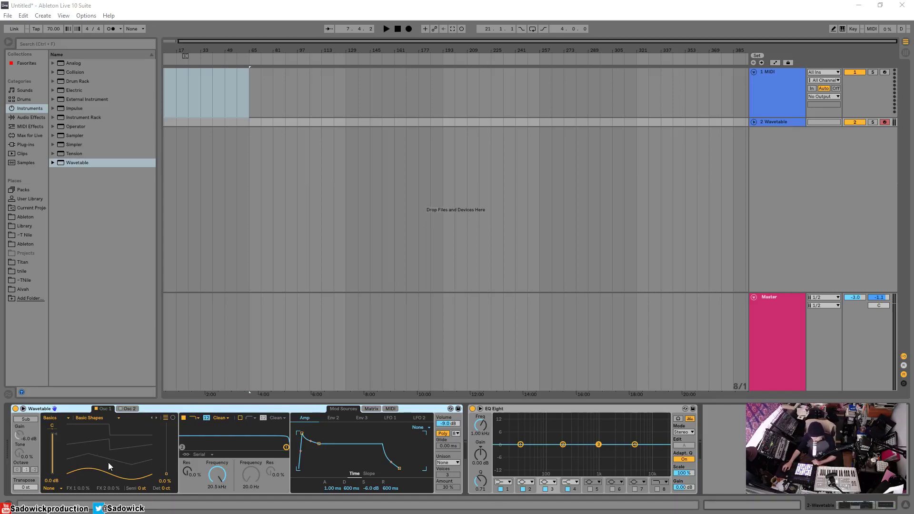
Step: Set Osc 1's wavetable position to about 66% and the amp envelope's release to about 2.30 ms
{"action": "left_click_drag", "start_coordinate": [107, 461], "coordinate": [69, 448]}
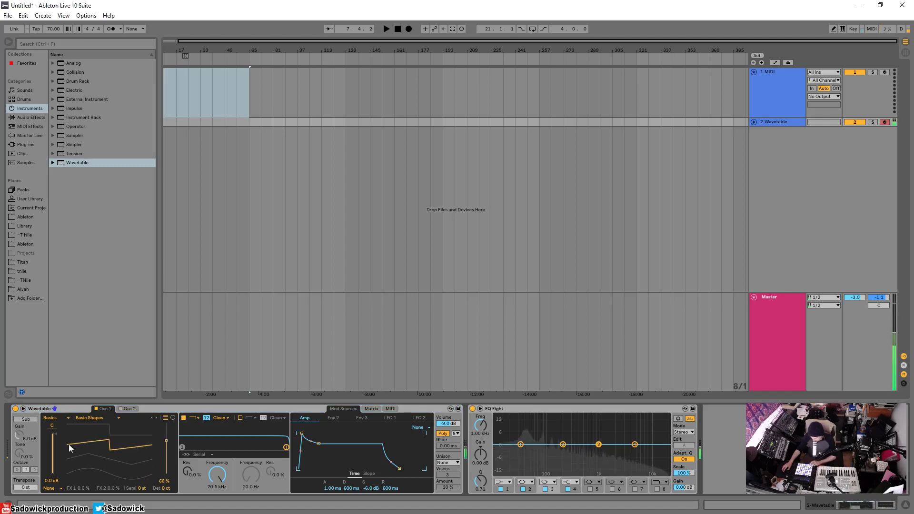
{"action": "left_click_drag", "start_coordinate": [399, 470], "coordinate": [386, 469]}
{"action": "left_click", "coordinate": [217, 418]}
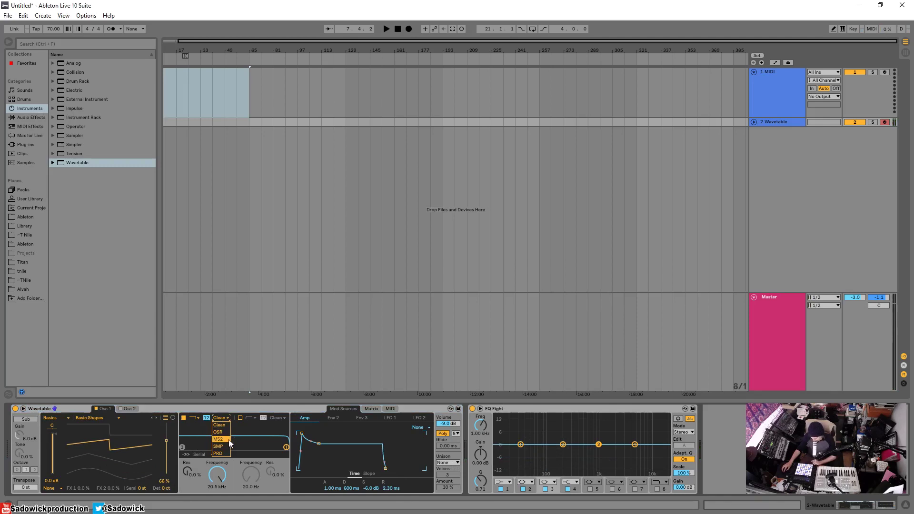
{"action": "left_click", "coordinate": [225, 404]}
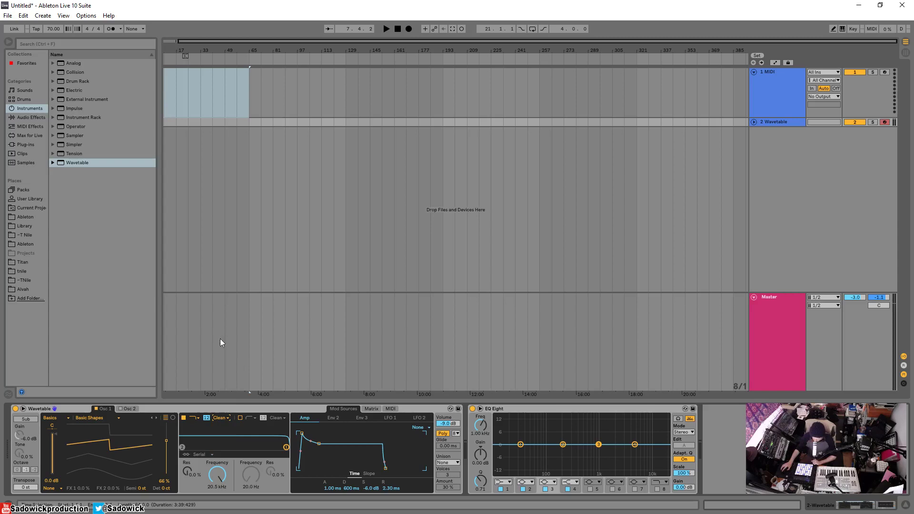
Step: Add an Auto Filter ahead of EQ Eight, look over its filter circuit types, and delete it
{"action": "left_click", "coordinate": [31, 118]}
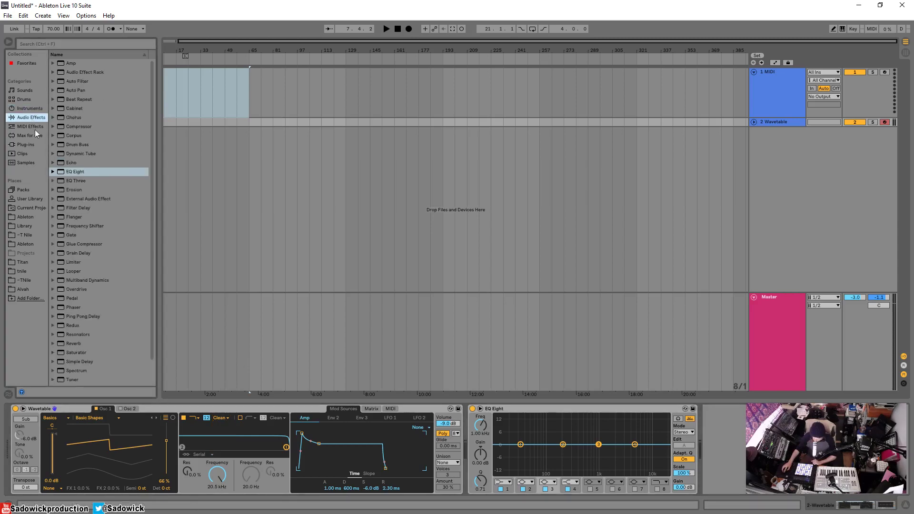
{"action": "left_click_drag", "start_coordinate": [73, 82], "coordinate": [490, 418]}
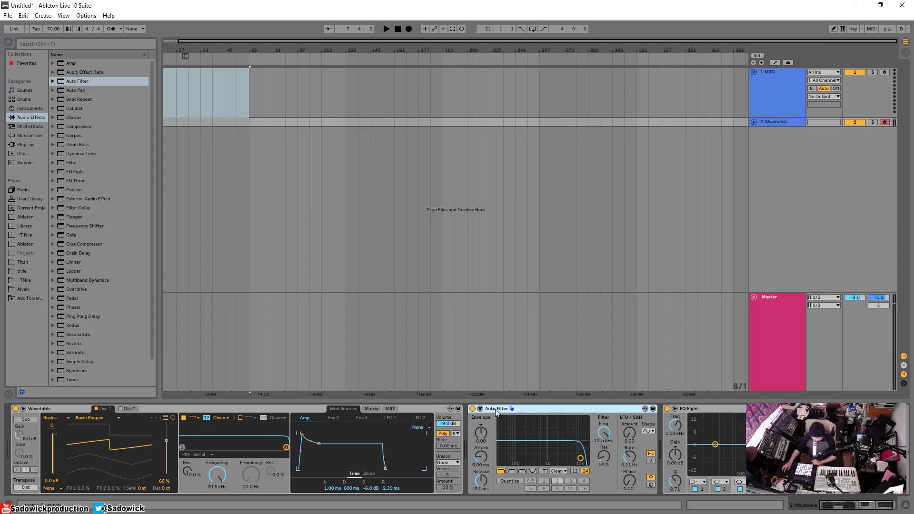
{"action": "left_click", "coordinate": [558, 472]}
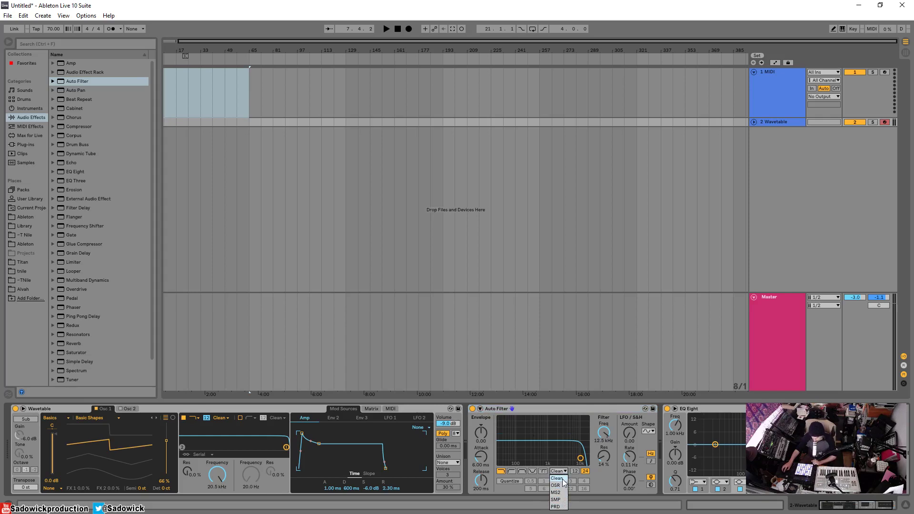
{"action": "right_click", "coordinate": [540, 407]}
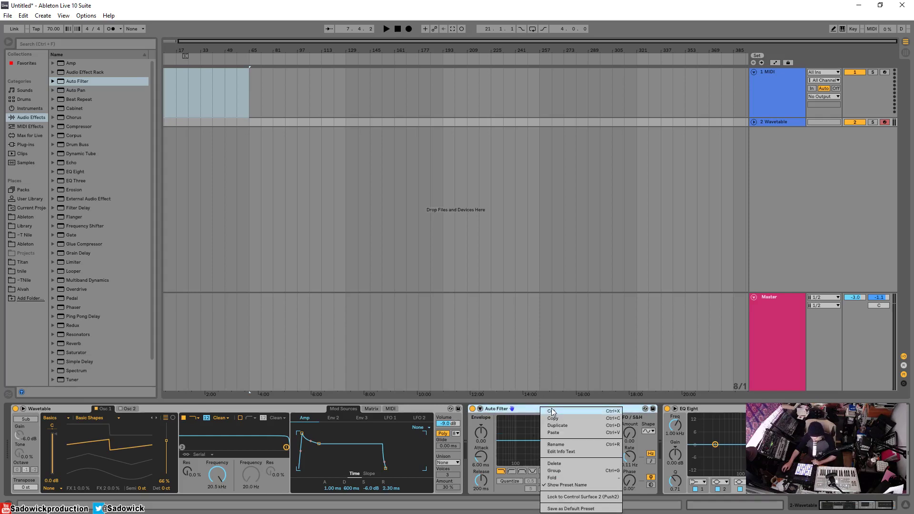
{"action": "left_click", "coordinate": [553, 409]}
{"action": "key", "text": "Delete"}
Step: Set Filter 1 to the MS2 circuit with a cutoff of about 331 Hz, 24 dB drive and about 52% resonance
{"action": "left_click", "coordinate": [219, 418]}
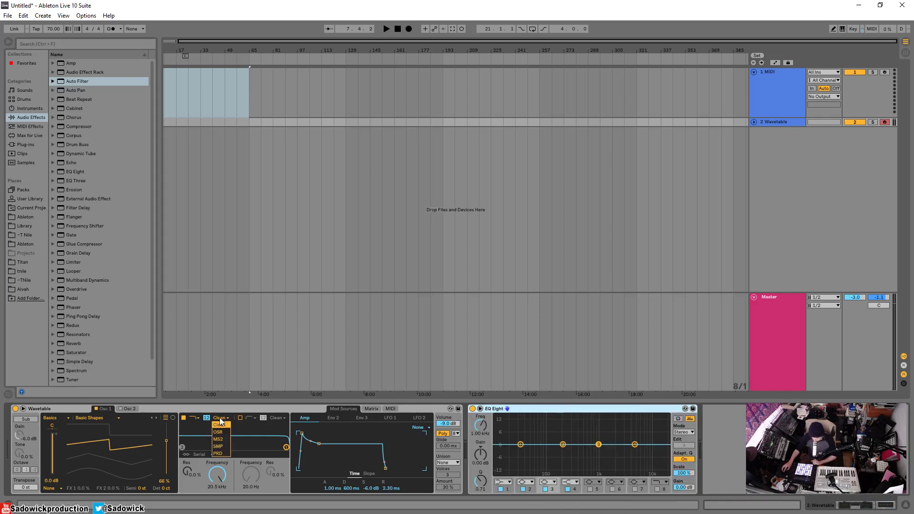
{"action": "left_click", "coordinate": [224, 439]}
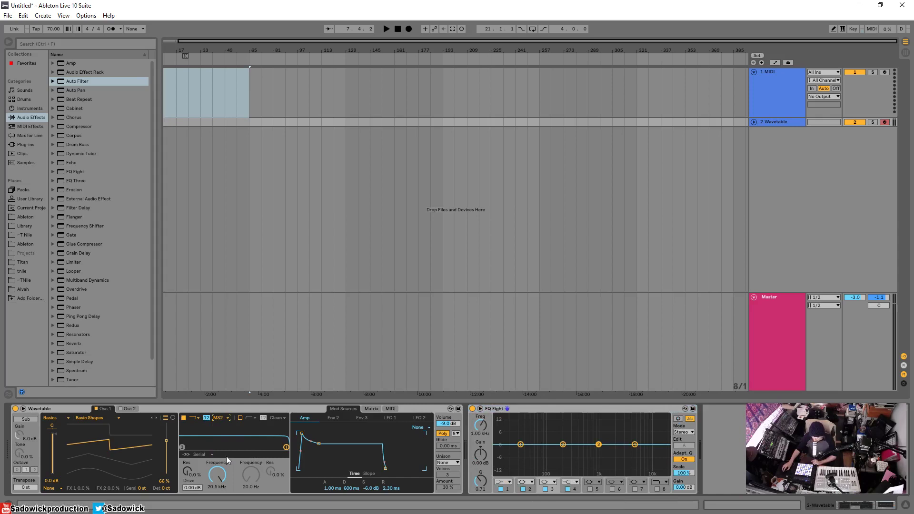
{"action": "left_click_drag", "start_coordinate": [192, 487], "coordinate": [192, 476]}
{"action": "left_click_drag", "start_coordinate": [193, 488], "coordinate": [193, 500]}
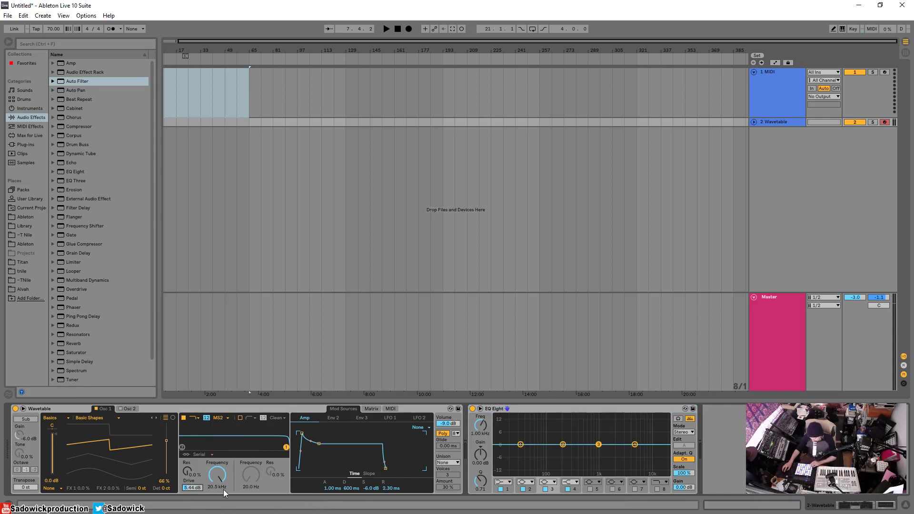
{"action": "left_click_drag", "start_coordinate": [218, 476], "coordinate": [216, 495]}
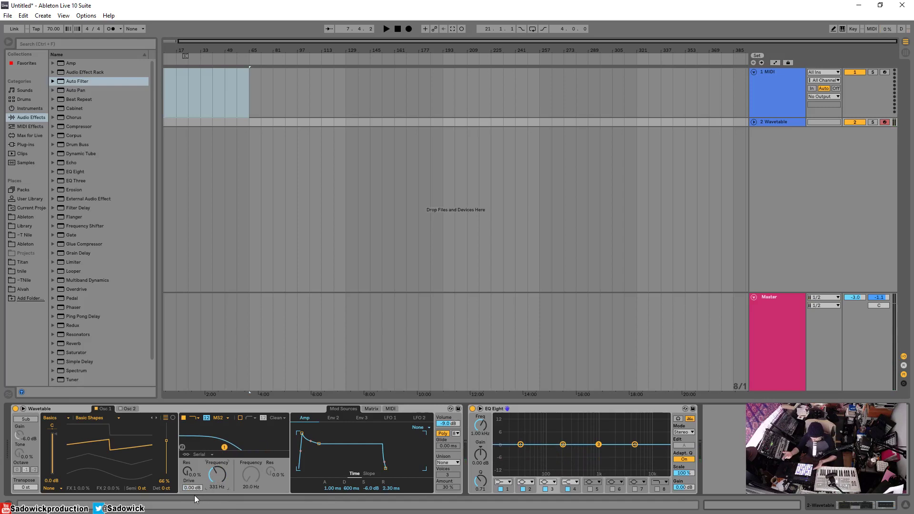
{"action": "left_click_drag", "start_coordinate": [193, 487], "coordinate": [193, 432]}
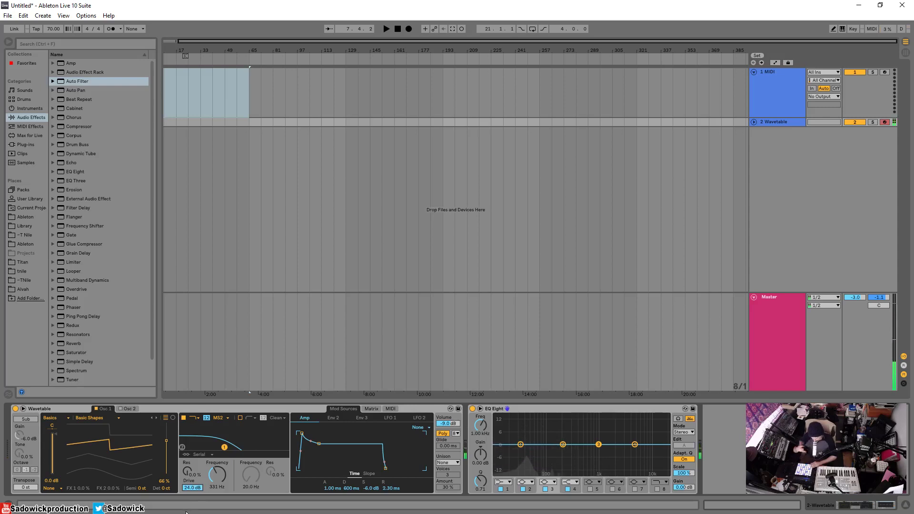
{"action": "left_click_drag", "start_coordinate": [186, 465], "coordinate": [190, 472]}
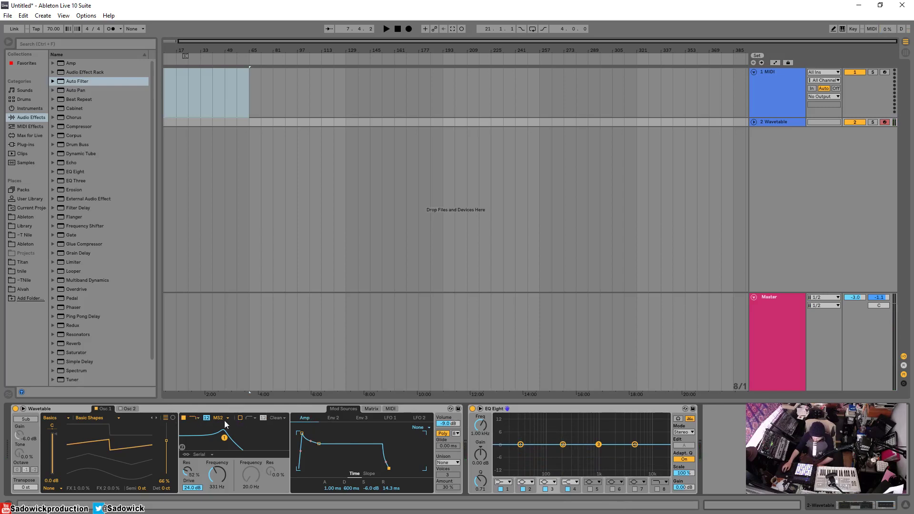
Step: Enable Filter 2 as a band-pass with a cutoff of about 63.5 Hz and about 63% resonance
{"action": "left_click", "coordinate": [241, 418]}
{"action": "left_click", "coordinate": [250, 419]}
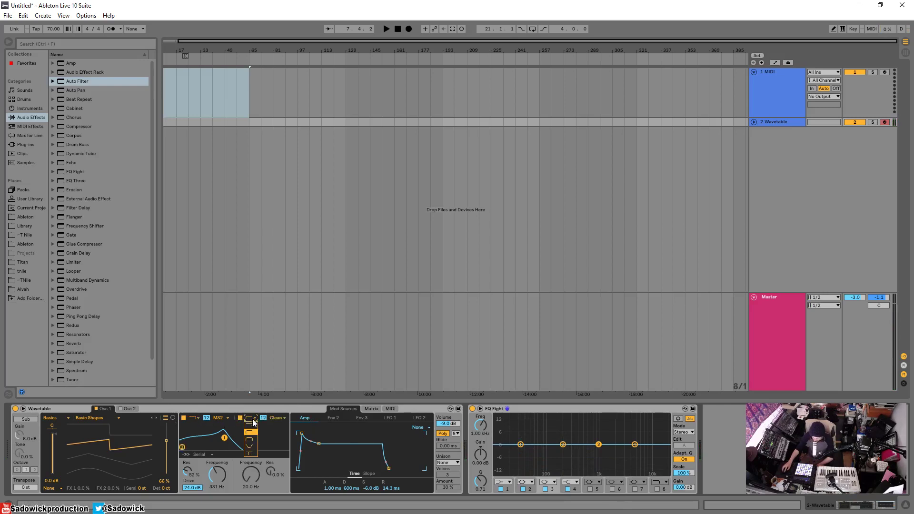
{"action": "left_click", "coordinate": [252, 441]}
{"action": "mouse_move", "coordinate": [258, 470]}
{"action": "left_mouse_down"}
{"action": "mouse_move", "coordinate": [274, 436]}
{"action": "mouse_move", "coordinate": [255, 462]}
{"action": "mouse_move", "coordinate": [256, 506]}
{"action": "mouse_move", "coordinate": [261, 483]}
{"action": "left_mouse_up"}
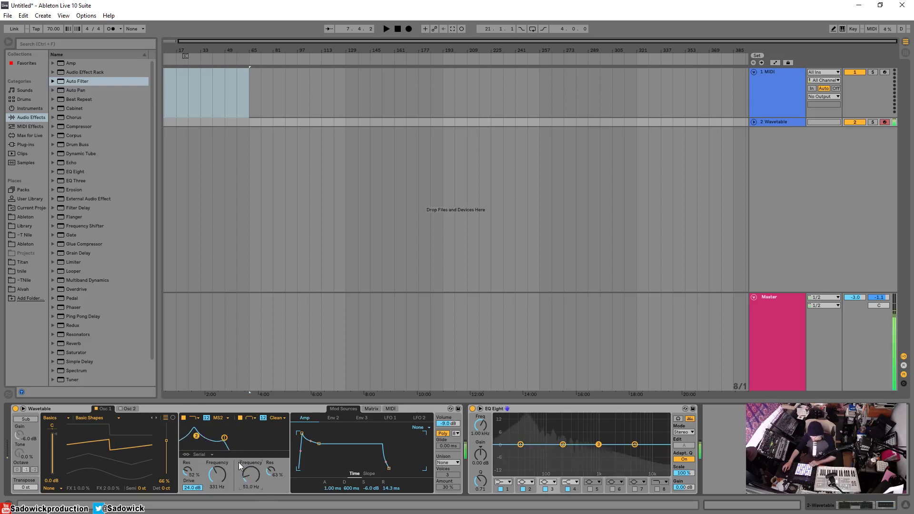
{"action": "left_click_drag", "start_coordinate": [254, 476], "coordinate": [255, 473]}
Step: Switch Filter 2 to the OSR circuit, trying its drive and leaving it at 0 dB
{"action": "left_click", "coordinate": [276, 418]}
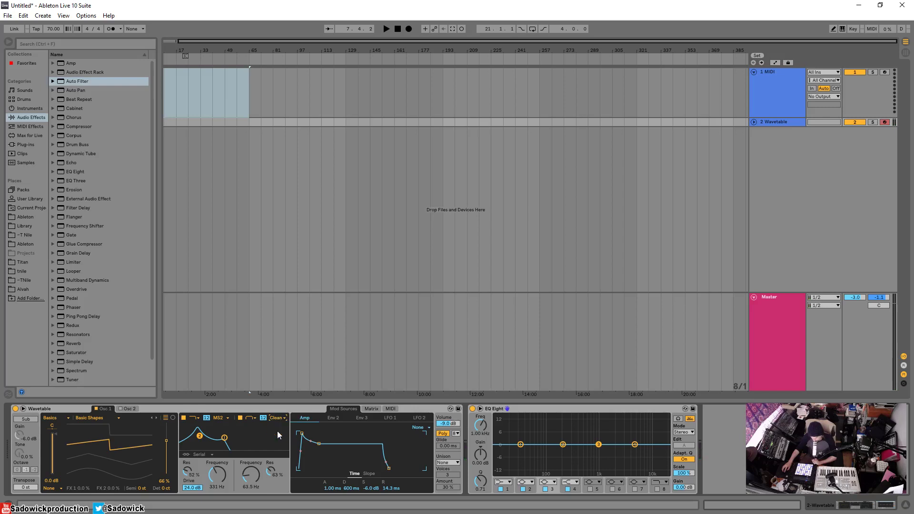
{"action": "left_click", "coordinate": [278, 435]}
{"action": "left_click_drag", "start_coordinate": [277, 487], "coordinate": [269, 509]}
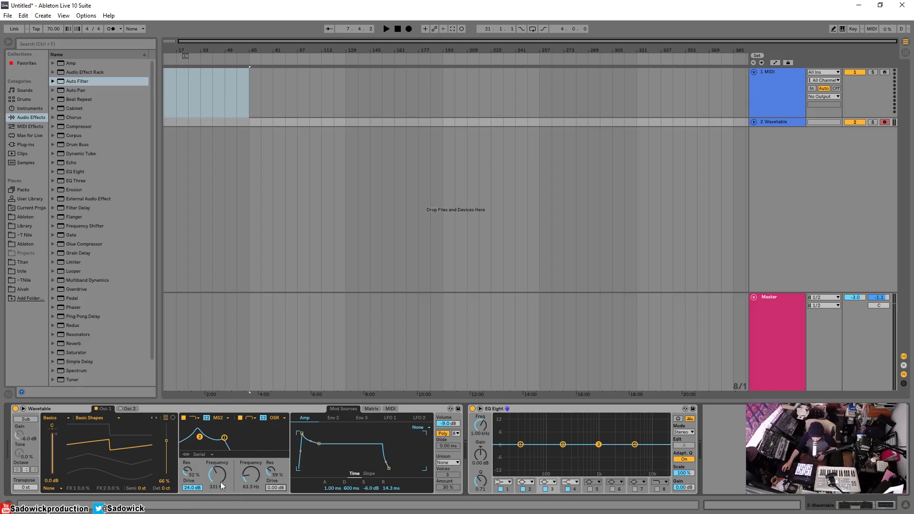
Step: Route the filters in parallel and set Filter 2 to about 67.1 Hz, 19.7 dB drive and 70% resonance
{"action": "left_click", "coordinate": [207, 455]}
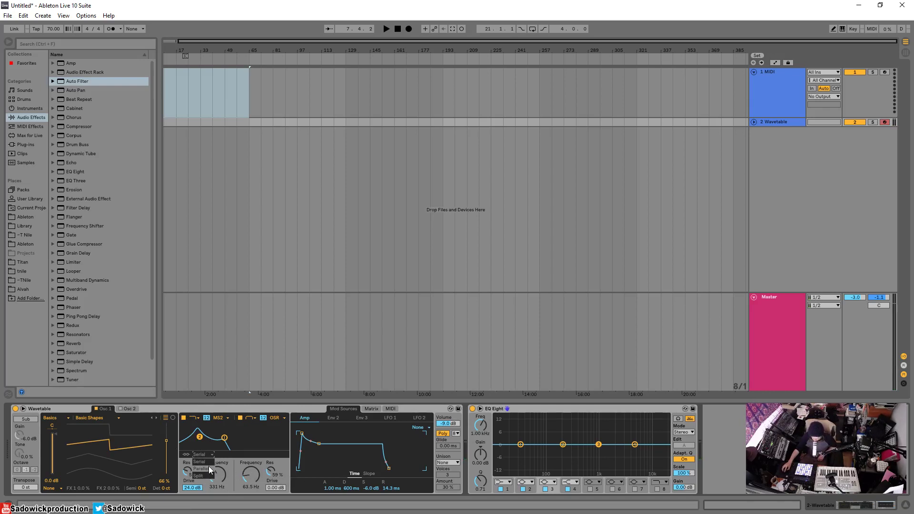
{"action": "left_click", "coordinate": [209, 468]}
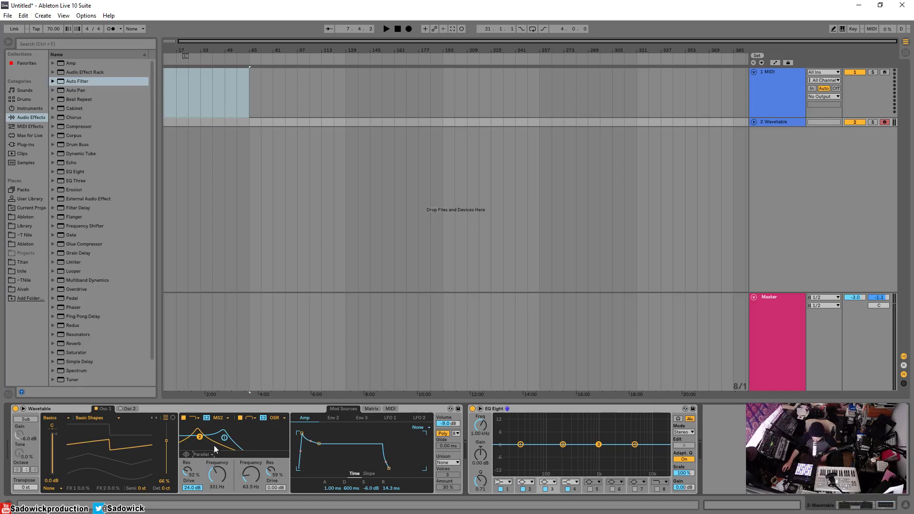
{"action": "left_click_drag", "start_coordinate": [255, 479], "coordinate": [255, 467]}
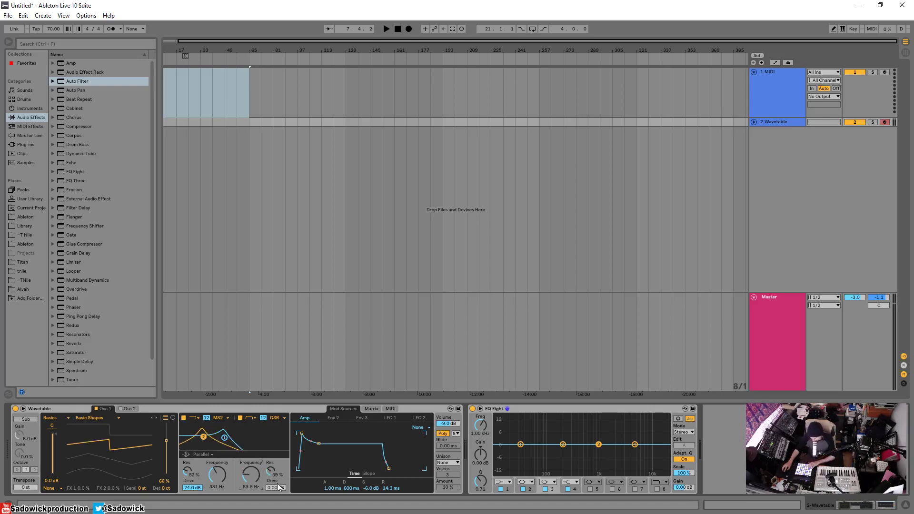
{"action": "left_click_drag", "start_coordinate": [276, 487], "coordinate": [276, 471]}
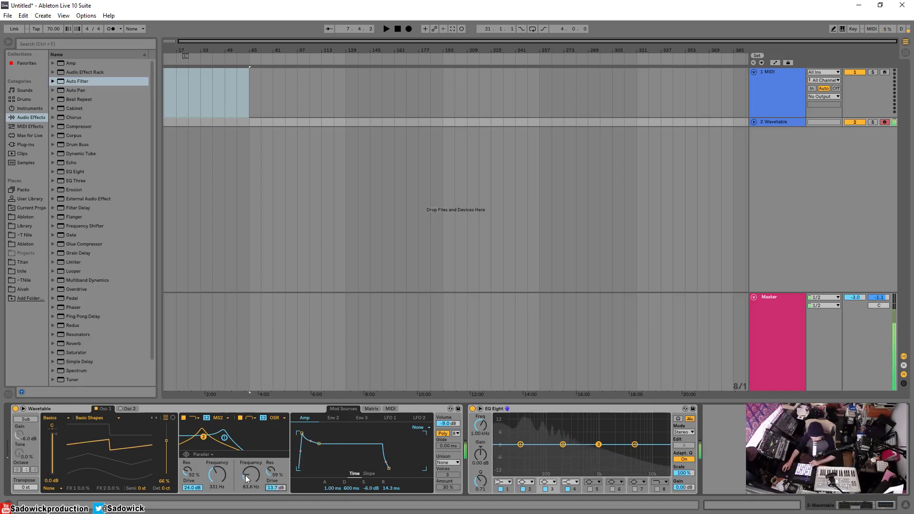
{"action": "left_click_drag", "start_coordinate": [245, 475], "coordinate": [275, 477]}
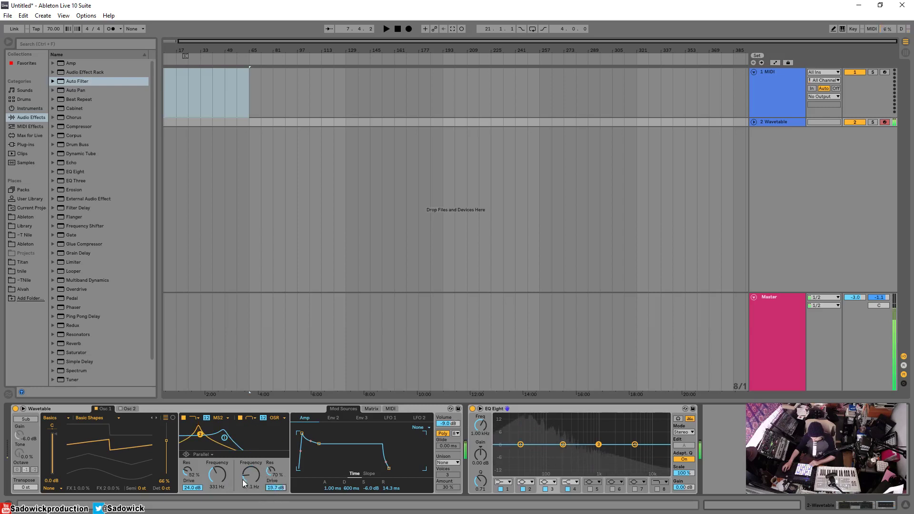
Step: Audition each filter alone by bypassing and re-enabling the other, setting Filter 2's cutoff to about 74.9 Hz
{"action": "left_click", "coordinate": [183, 418]}
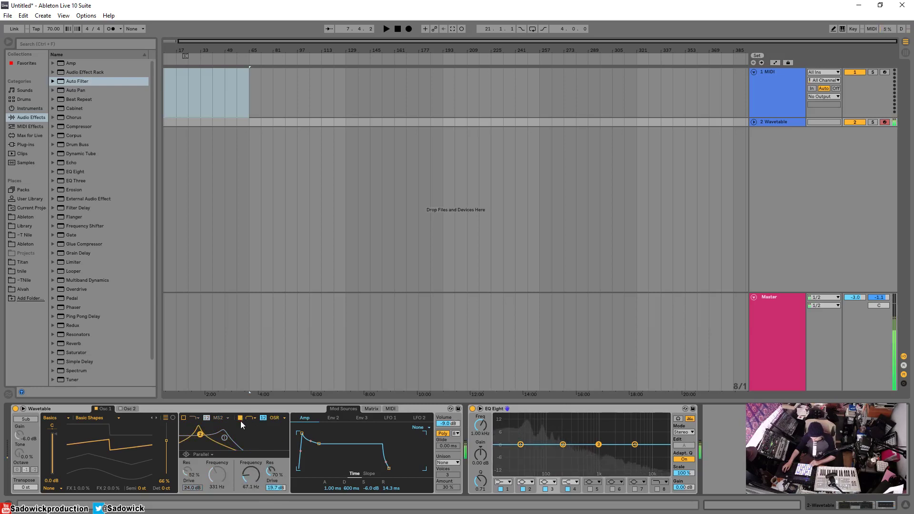
{"action": "mouse_move", "coordinate": [241, 467]}
{"action": "left_mouse_down"}
{"action": "mouse_move", "coordinate": [240, 454]}
{"action": "mouse_move", "coordinate": [244, 475]}
{"action": "left_mouse_up"}
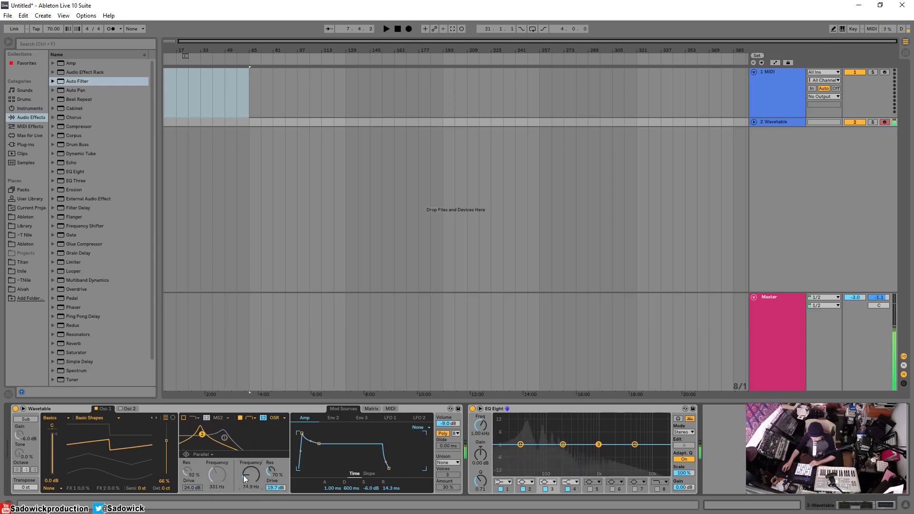
{"action": "left_click", "coordinate": [183, 417]}
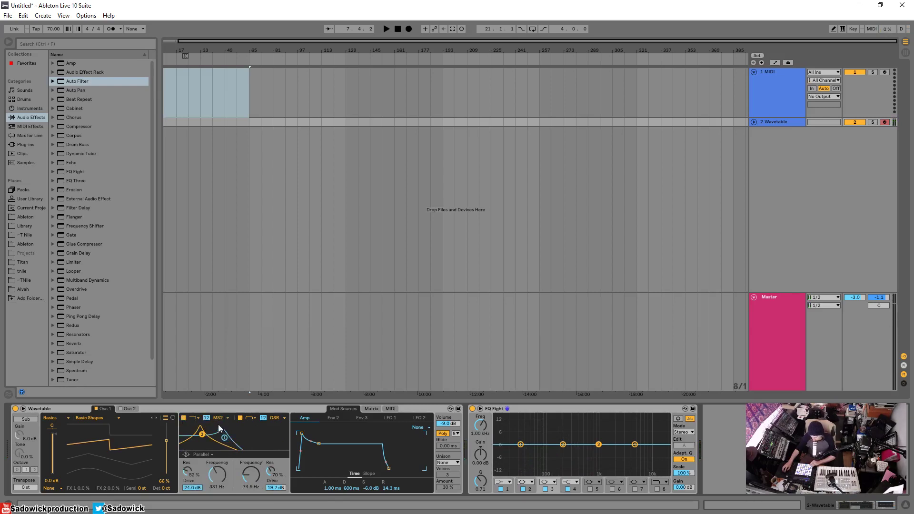
{"action": "left_click", "coordinate": [241, 418]}
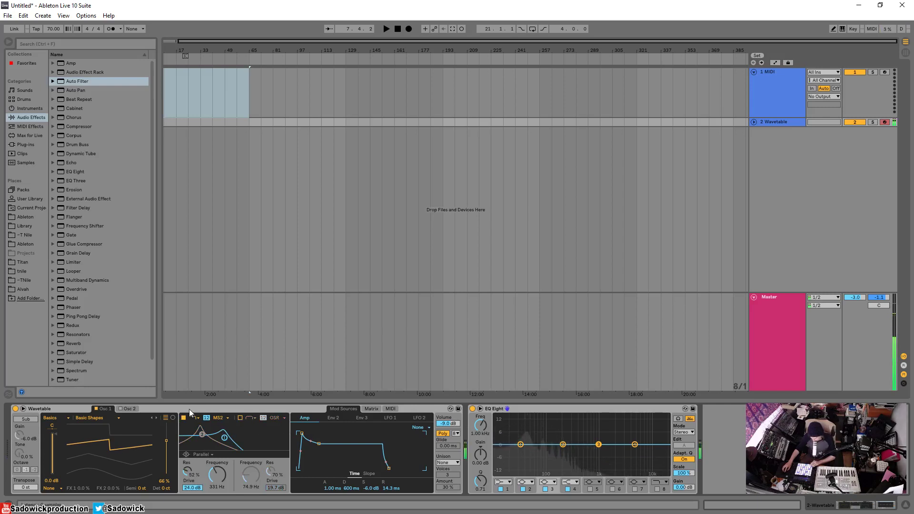
{"action": "left_click", "coordinate": [240, 418]}
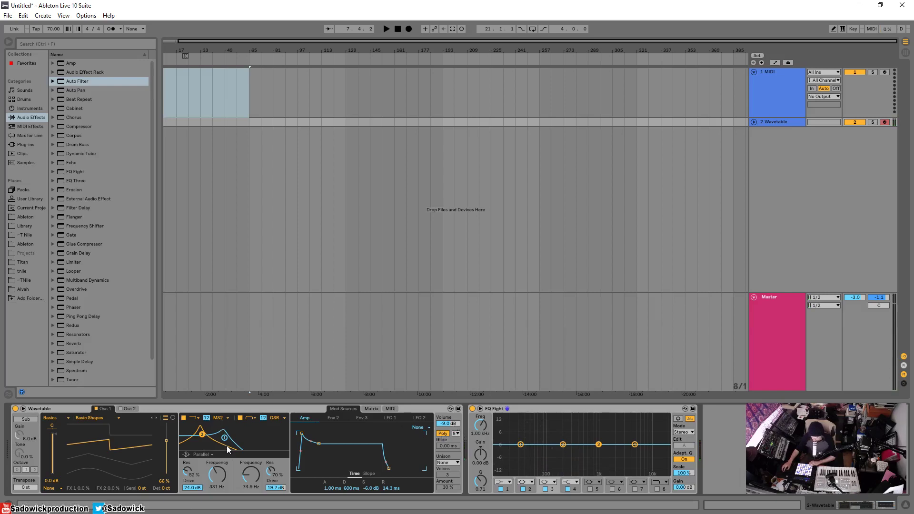
{"action": "left_click_drag", "start_coordinate": [229, 476], "coordinate": [217, 462]}
Step: Replace the Wavetable with a fresh instance, setting Osc 1's position to about 69% and the amp release to about 11.0 ms
{"action": "left_click", "coordinate": [27, 109]}
{"action": "left_click_drag", "start_coordinate": [73, 163], "coordinate": [72, 412]}
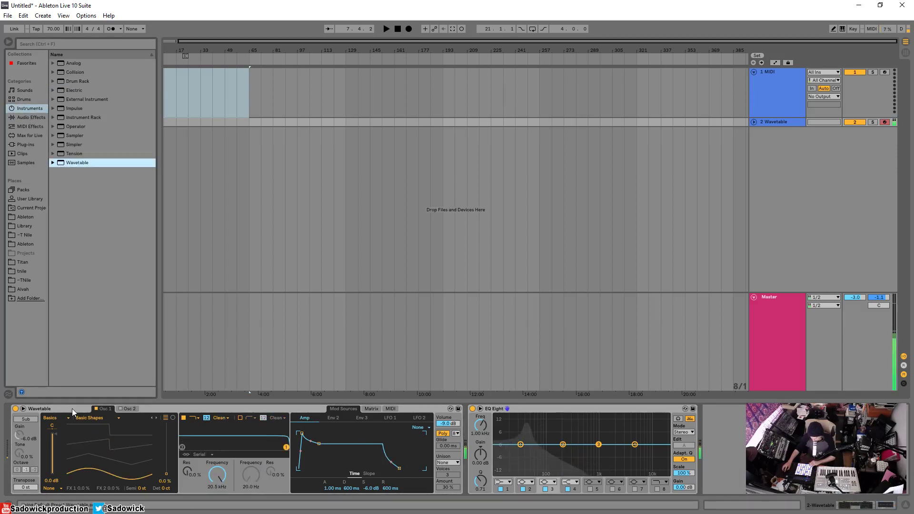
{"action": "left_click_drag", "start_coordinate": [129, 455], "coordinate": [130, 426]}
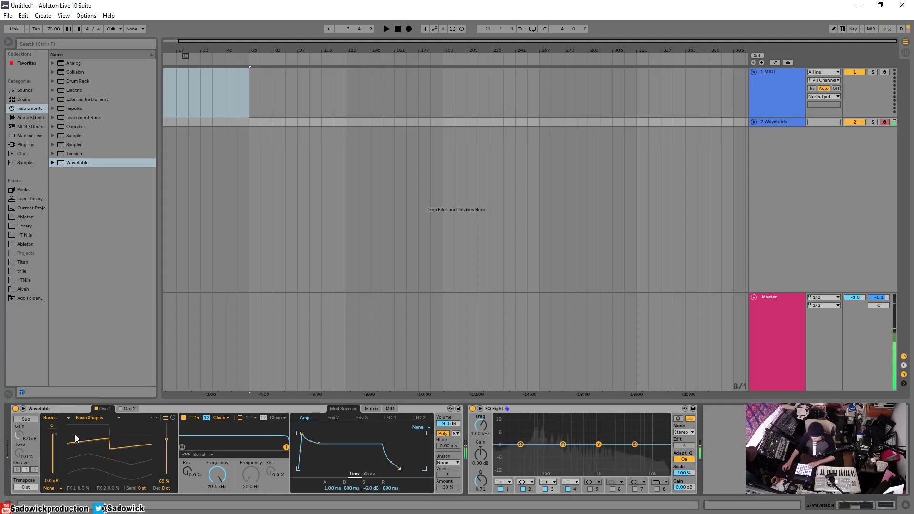
{"action": "left_click_drag", "start_coordinate": [399, 468], "coordinate": [388, 469]}
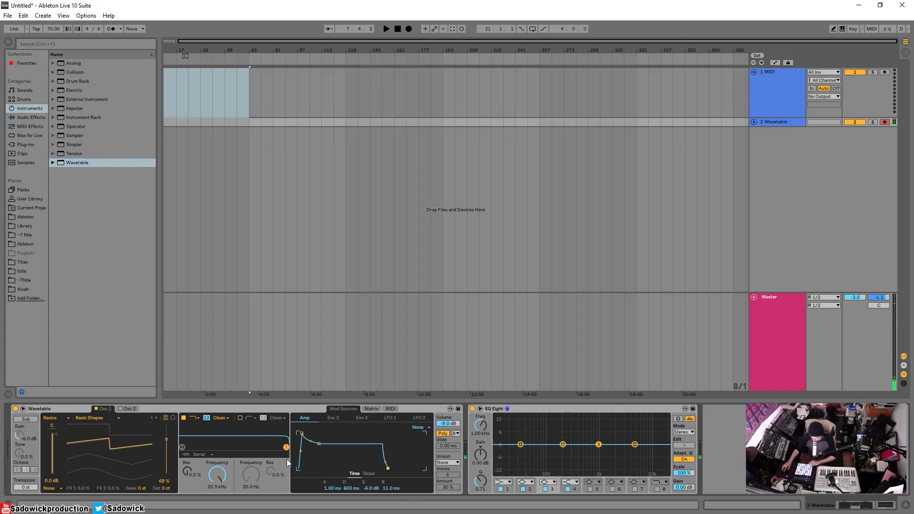
Step: Set the filter routing to Split and enable Osc 2 with its wavetable position at 100%
{"action": "left_click", "coordinate": [202, 474]}
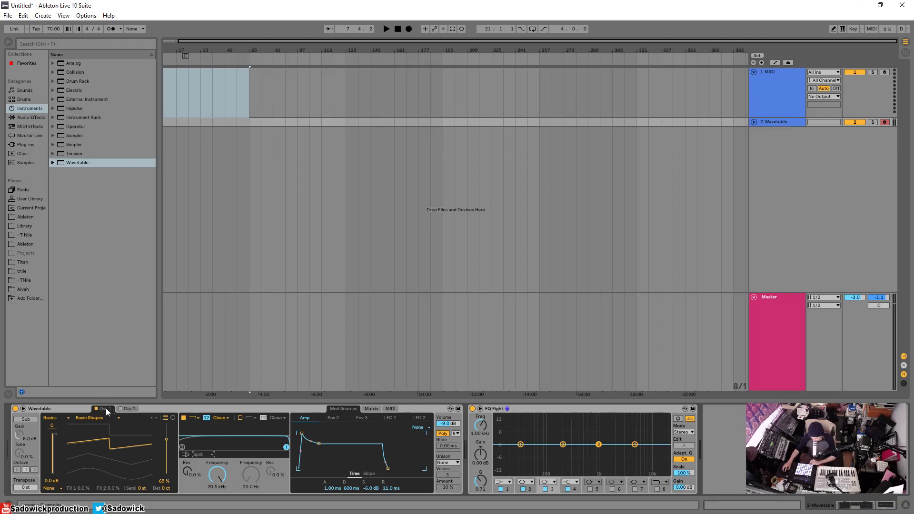
{"action": "left_click", "coordinate": [125, 409]}
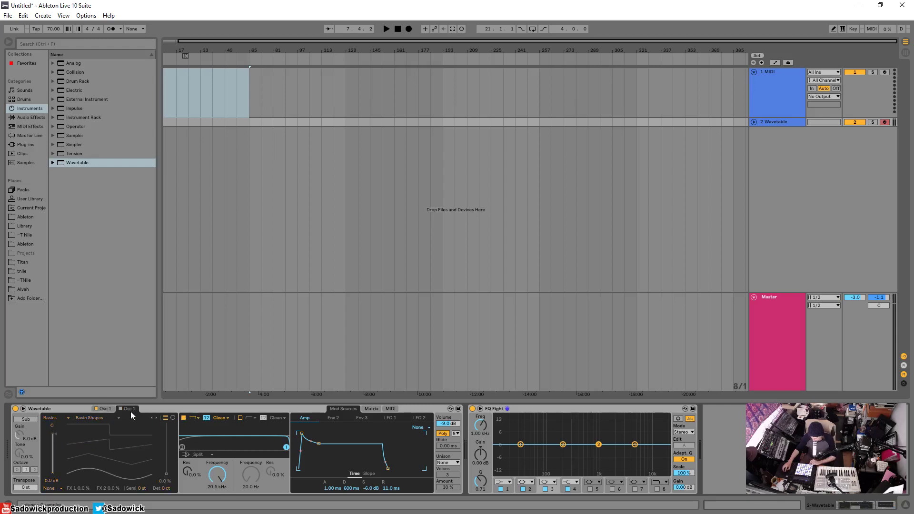
{"action": "left_click_drag", "start_coordinate": [78, 471], "coordinate": [78, 413]}
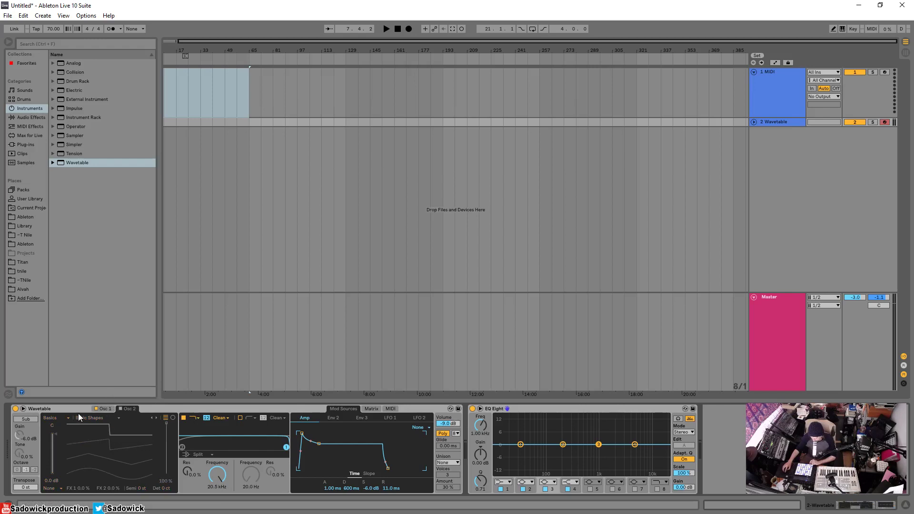
{"action": "left_click", "coordinate": [120, 408]}
Step: Enable Filter 2 with the MS2 circuit, setting about 260 Hz cutoff, 60% resonance and 20.6 dB drive, and transpose Osc 2 to -12 st
{"action": "left_click", "coordinate": [240, 417]}
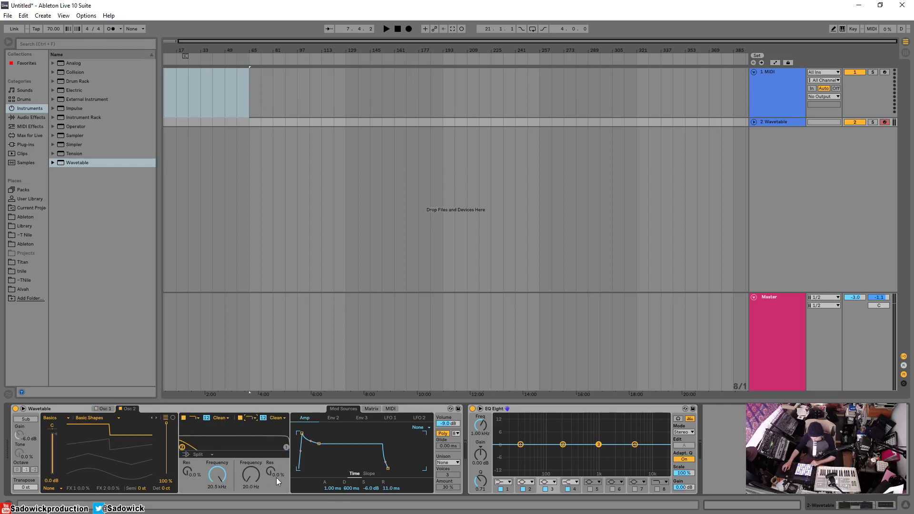
{"action": "left_click_drag", "start_coordinate": [251, 474], "coordinate": [228, 443]}
{"action": "left_click_drag", "start_coordinate": [226, 443], "coordinate": [225, 441]}
{"action": "left_click", "coordinate": [277, 417]}
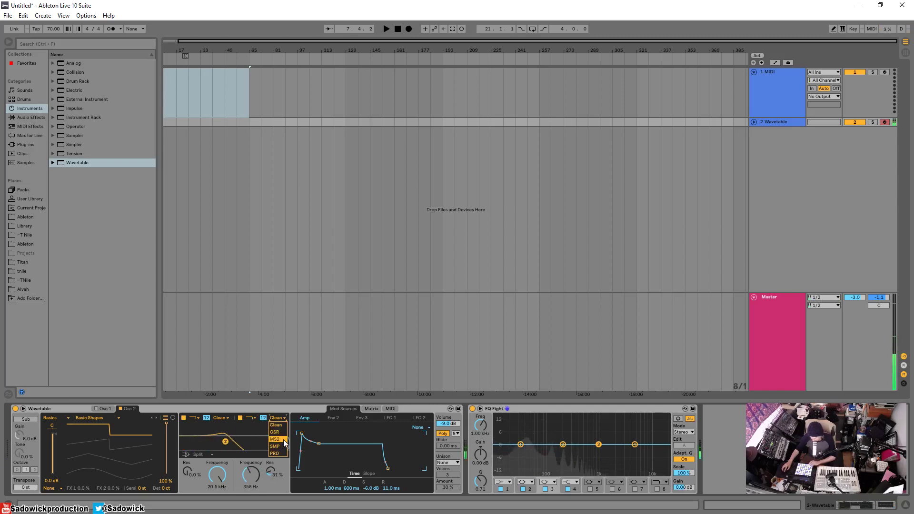
{"action": "left_click", "coordinate": [281, 438]}
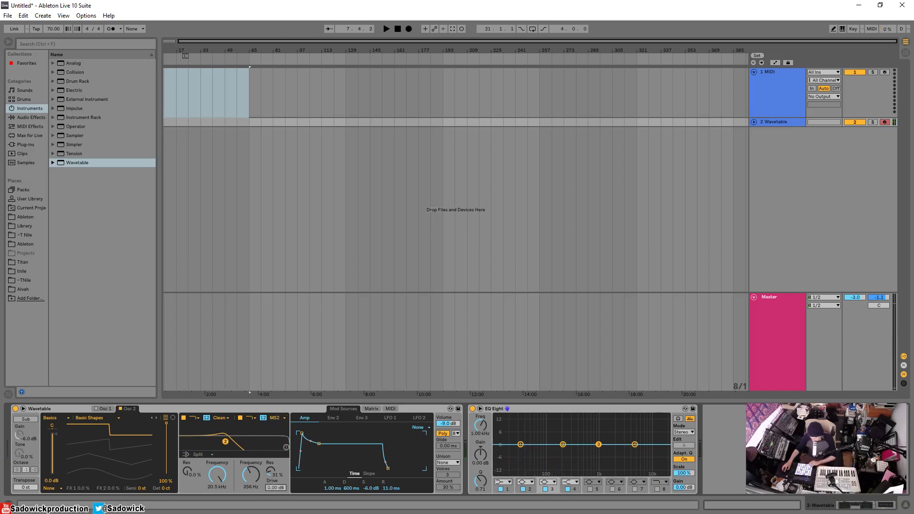
{"action": "left_click_drag", "start_coordinate": [275, 488], "coordinate": [225, 440]}
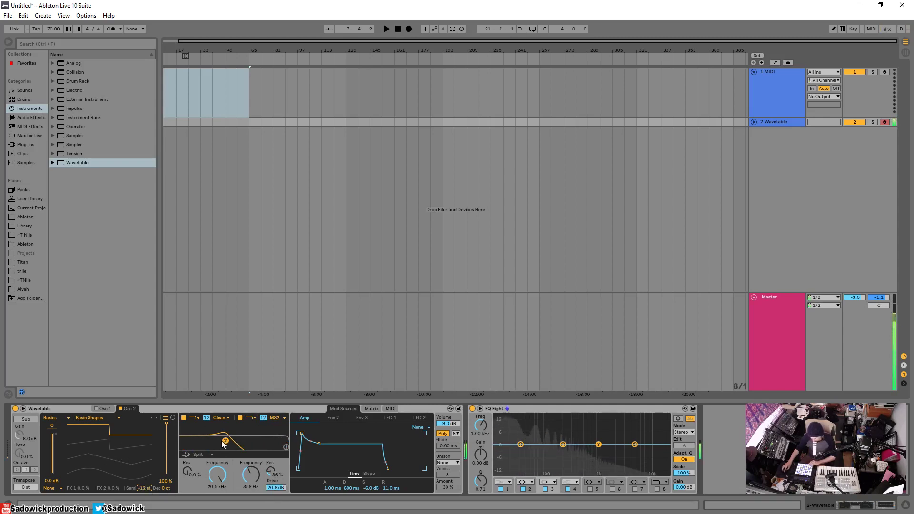
{"action": "left_click_drag", "start_coordinate": [226, 444], "coordinate": [222, 438]}
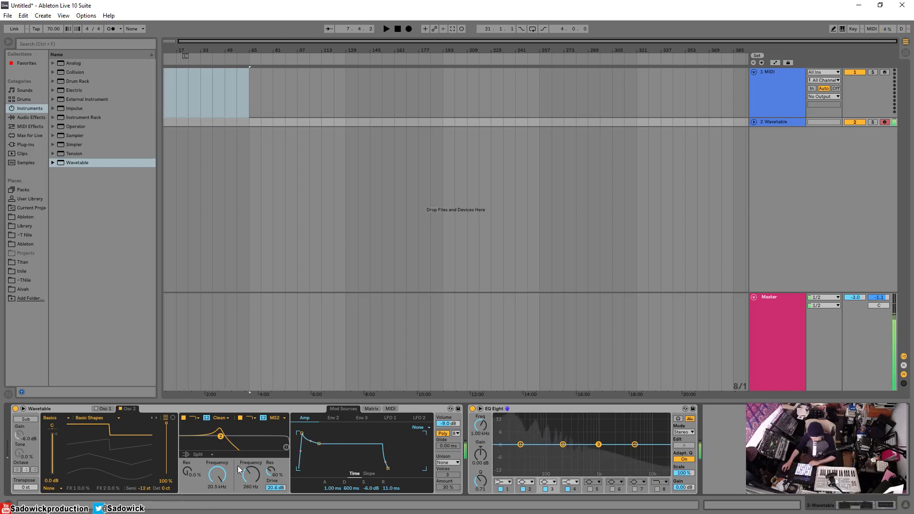
Step: Set Filter 1 to the SMP circuit with about 843 Hz cutoff, 64% resonance and 15.4 dB drive
{"action": "left_click", "coordinate": [95, 408]}
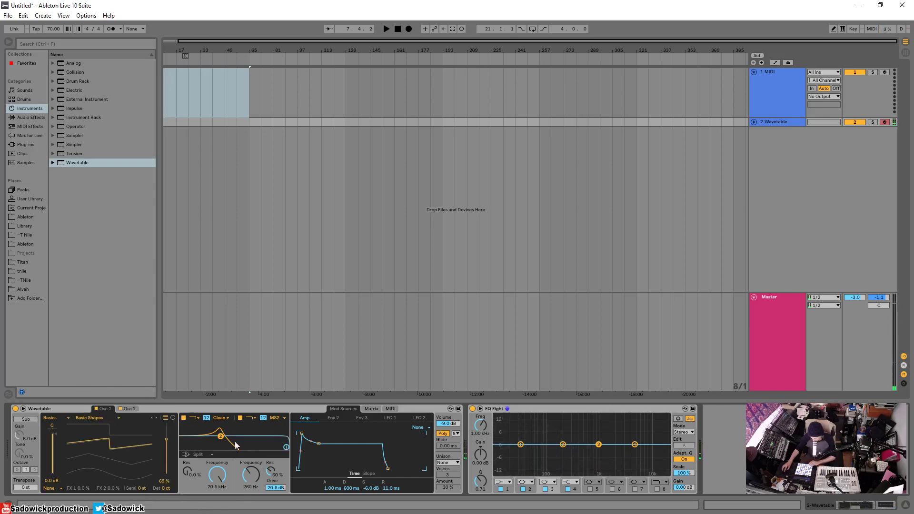
{"action": "left_click_drag", "start_coordinate": [215, 477], "coordinate": [216, 499]}
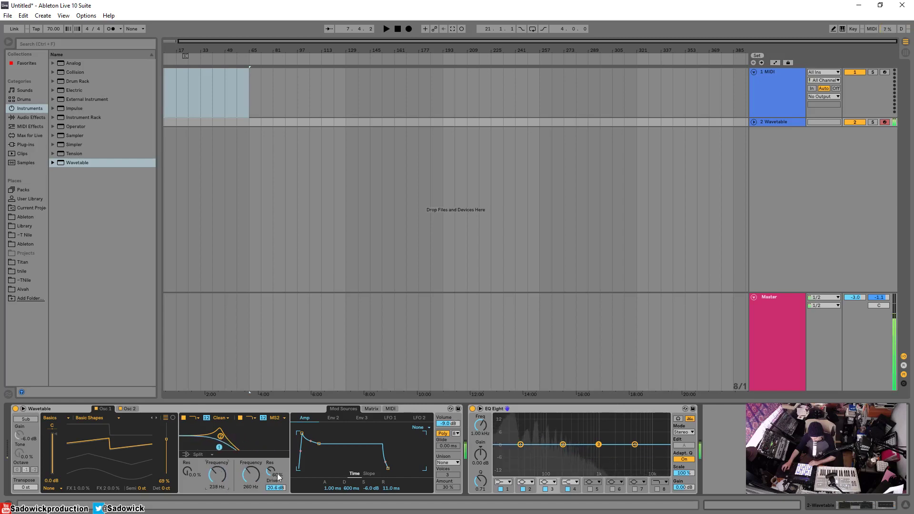
{"action": "left_click_drag", "start_coordinate": [187, 472], "coordinate": [208, 462]}
{"action": "left_click", "coordinate": [212, 417]}
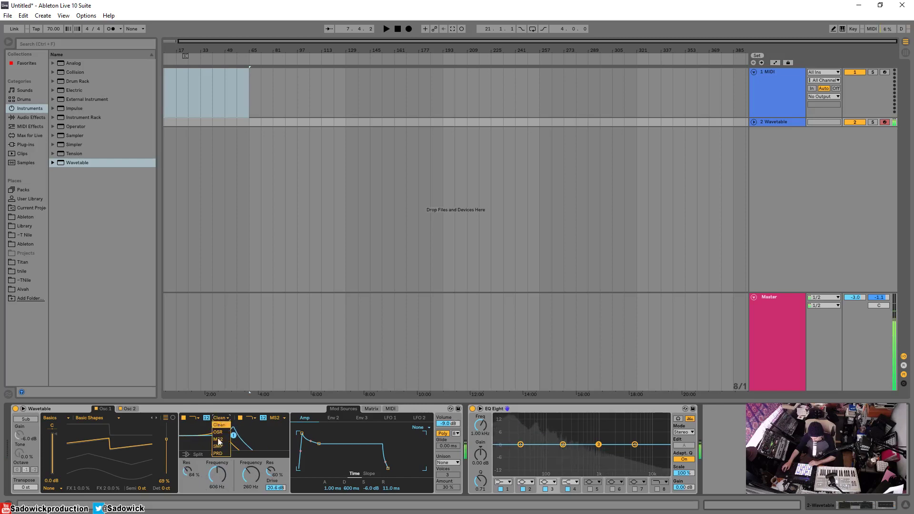
{"action": "left_click", "coordinate": [219, 446]}
{"action": "left_click_drag", "start_coordinate": [193, 487], "coordinate": [215, 468]}
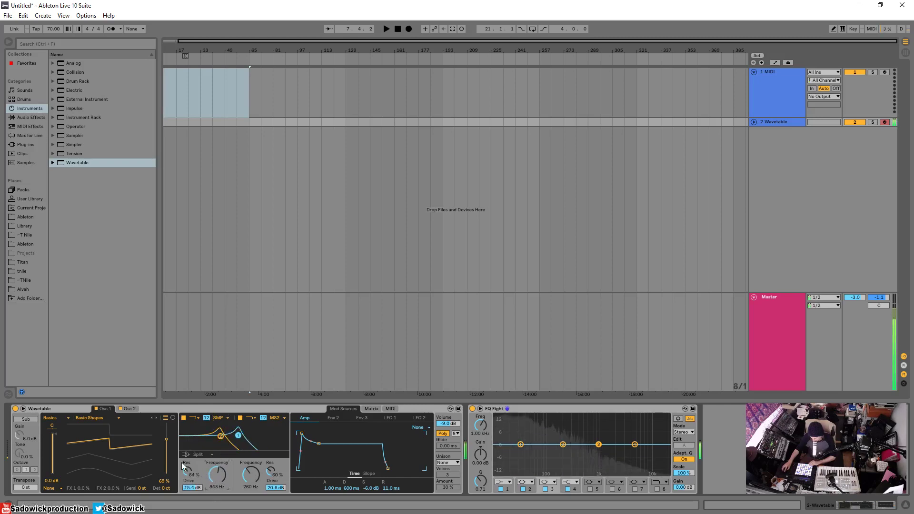
Step: Transpose Osc 2 to 12 st and sweep both filters, ending near 73.2 Hz for Filter 1 and 1.39 kHz for Filter 2
{"action": "left_click", "coordinate": [129, 409]}
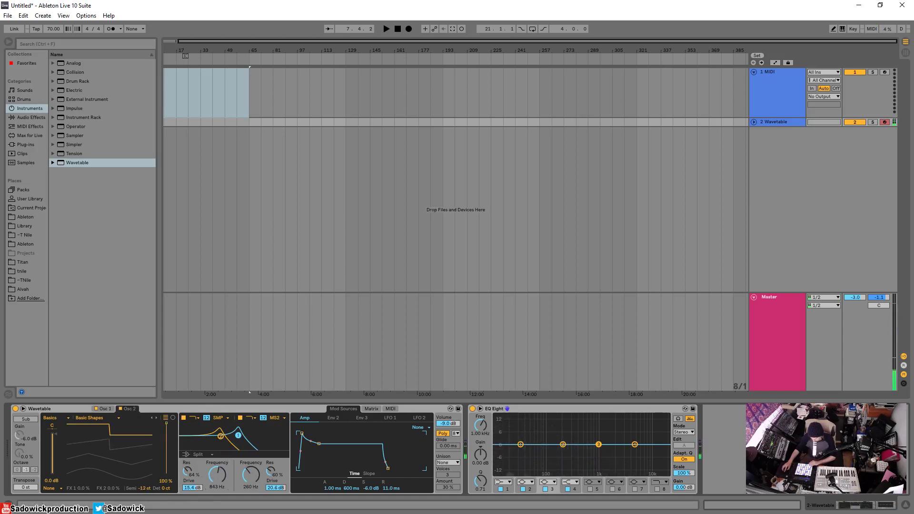
{"action": "left_click_drag", "start_coordinate": [144, 488], "coordinate": [144, 475]}
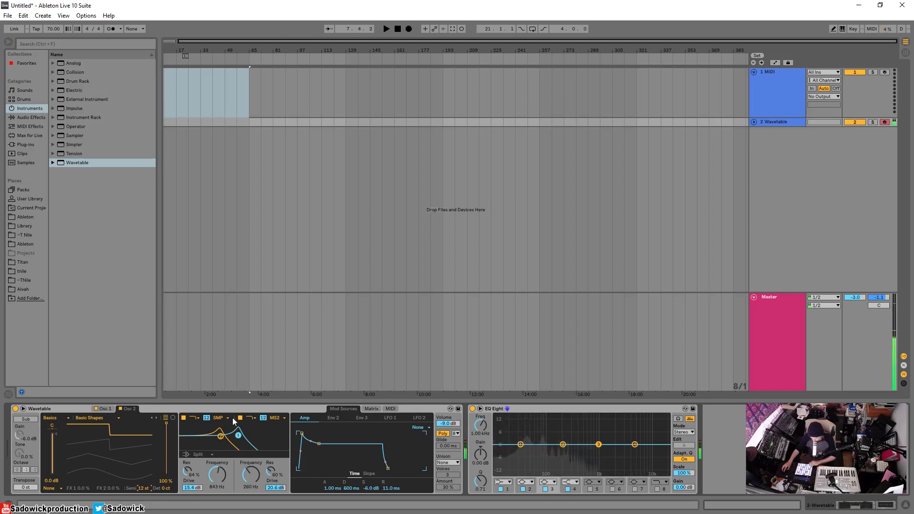
{"action": "left_click_drag", "start_coordinate": [237, 437], "coordinate": [238, 434]}
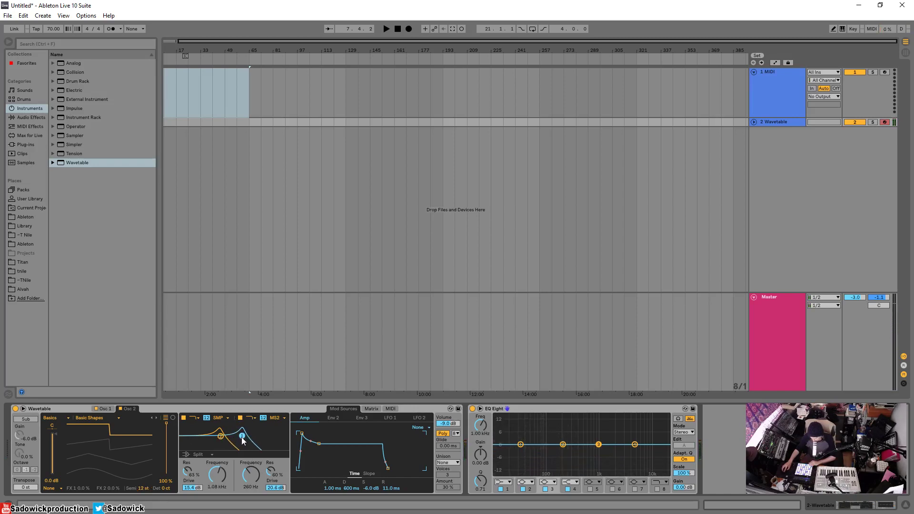
{"action": "mouse_move", "coordinate": [244, 441]}
{"action": "left_mouse_down"}
{"action": "mouse_move", "coordinate": [204, 441]}
{"action": "mouse_move", "coordinate": [245, 438]}
{"action": "left_mouse_up"}
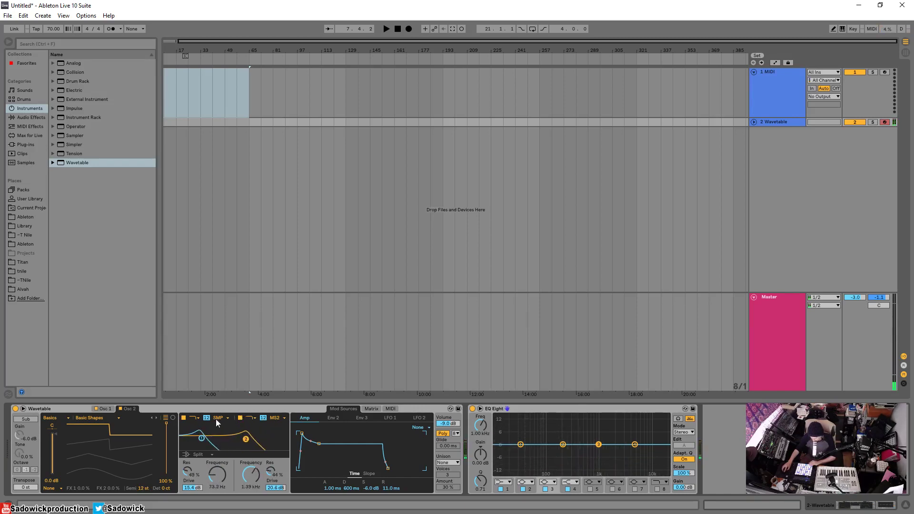
Step: Make Filter 2 a Clean band-pass at about 921 Hz and move Filter 1 to about 591 Hz, both at 55% resonance
{"action": "left_click", "coordinate": [250, 418]}
{"action": "left_click", "coordinate": [247, 444]}
{"action": "left_click_drag", "start_coordinate": [247, 444], "coordinate": [239, 437]}
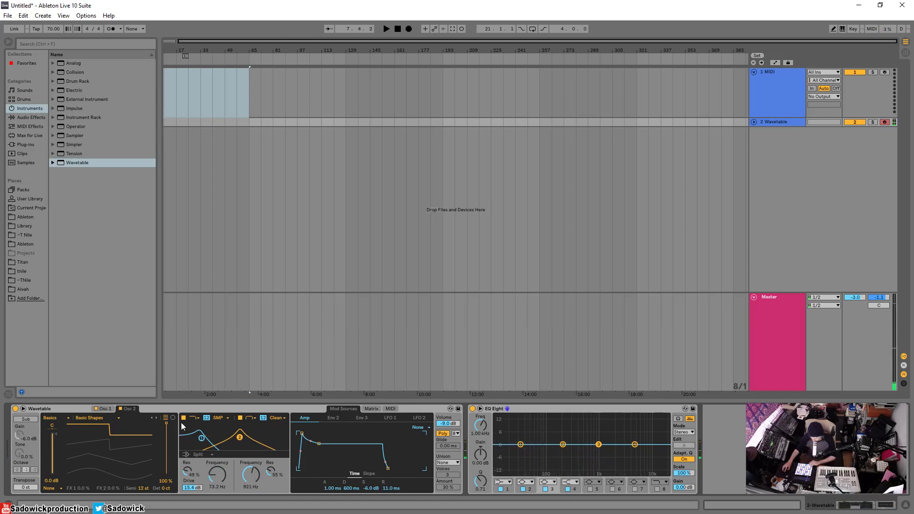
{"action": "left_click_drag", "start_coordinate": [202, 438], "coordinate": [233, 438]}
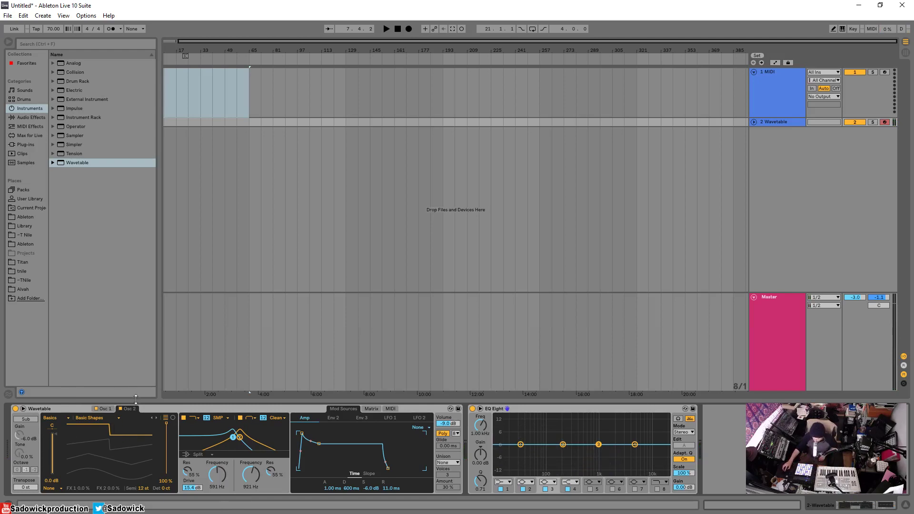
Step: Enable the sub oscillator, compare octaves -2 and -1, and set its gain to about -3.7 dB and tone to about 70%
{"action": "left_click", "coordinate": [26, 419]}
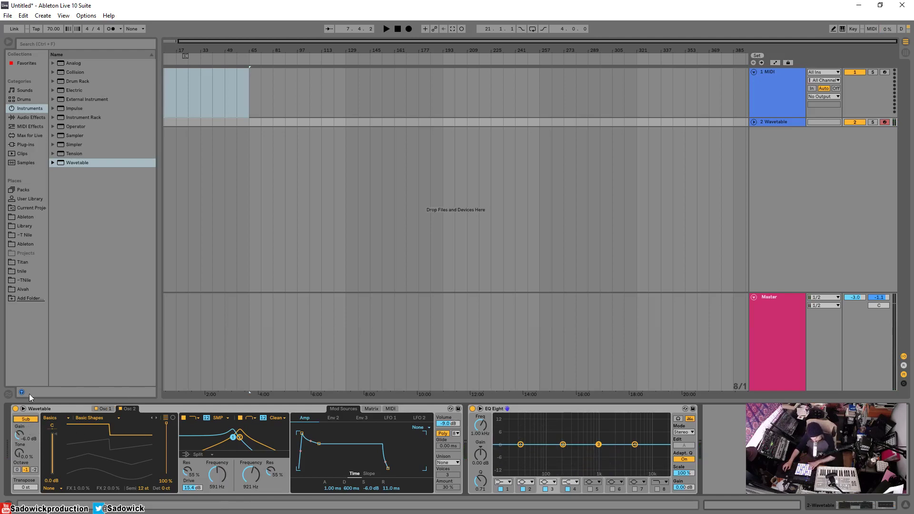
{"action": "left_click", "coordinate": [34, 470]}
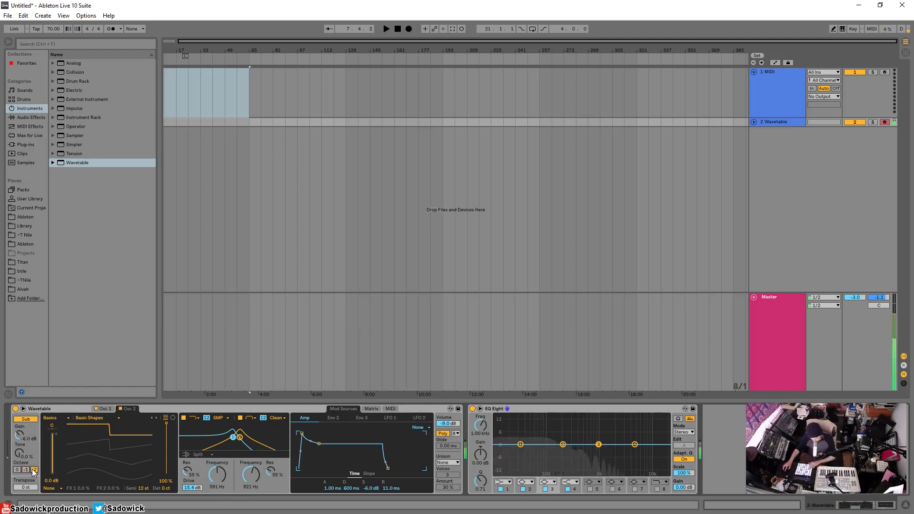
{"action": "left_click", "coordinate": [26, 470]}
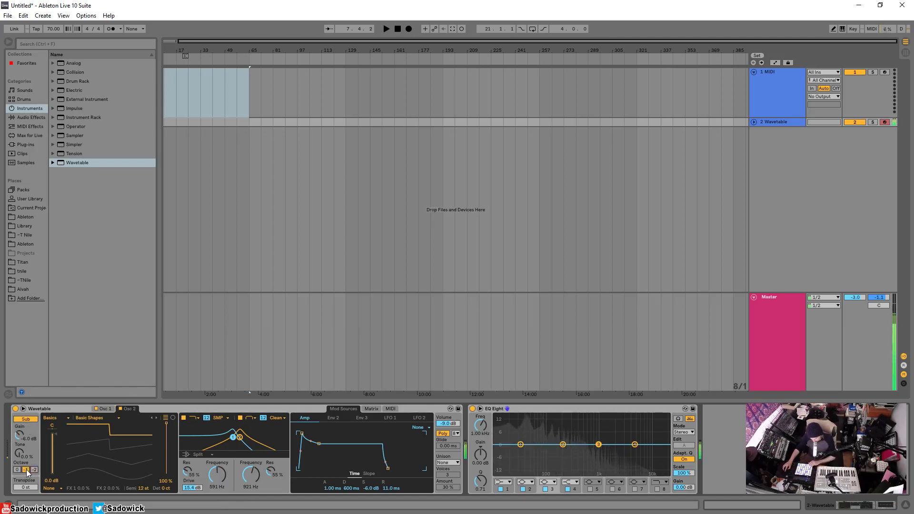
{"action": "left_click_drag", "start_coordinate": [19, 436], "coordinate": [19, 400]}
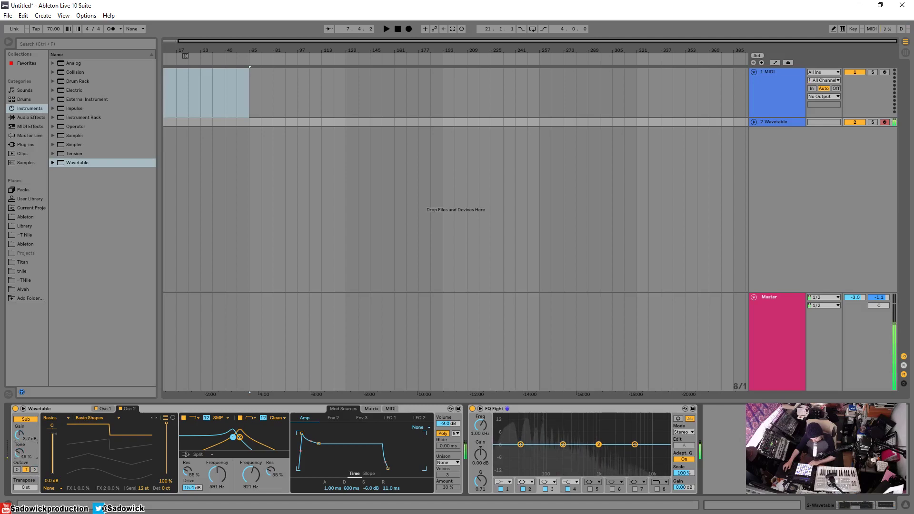
{"action": "left_click_drag", "start_coordinate": [20, 452], "coordinate": [20, 454]}
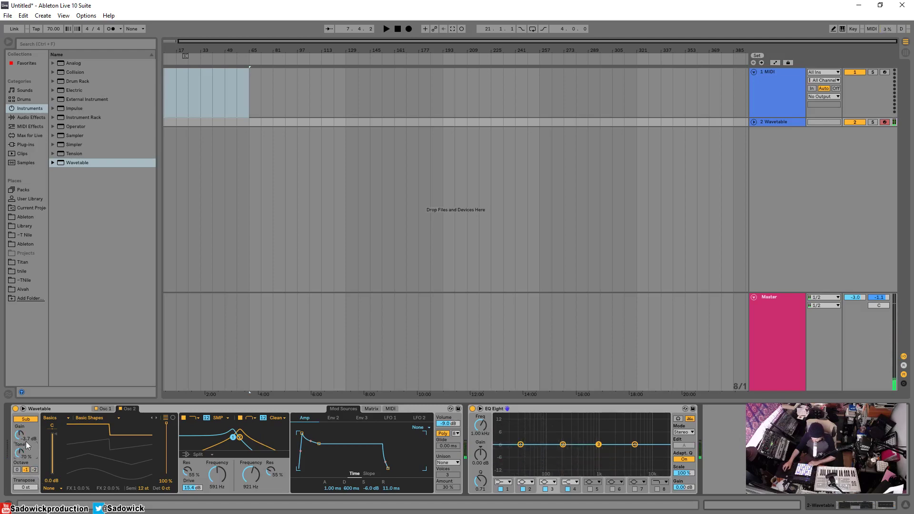
Step: Isolate the sub by bypassing both filters and oscillators, setting its tone to 100%, gain to 0.0 dB and octave to 0
{"action": "left_click", "coordinate": [183, 418]}
{"action": "left_click", "coordinate": [240, 418]}
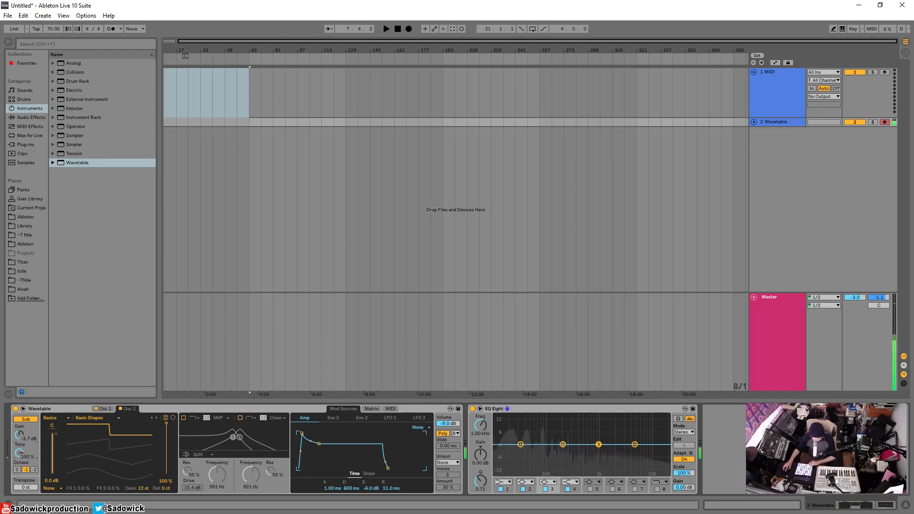
{"action": "left_click", "coordinate": [96, 408]}
{"action": "left_click", "coordinate": [120, 408]}
{"action": "left_click_drag", "start_coordinate": [19, 452], "coordinate": [19, 430]}
{"action": "left_click", "coordinate": [18, 470]}
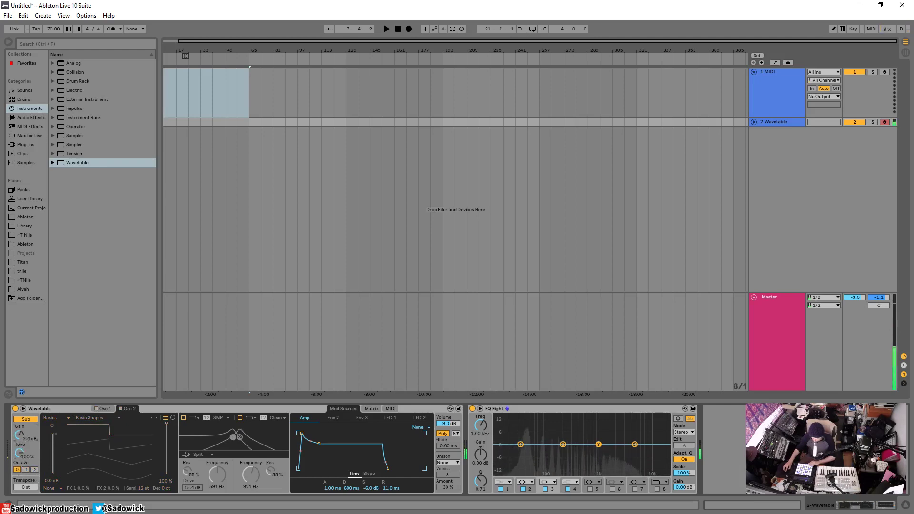
Step: Re-enable the oscillators and both filters, then move Filter 1 to about 203 Hz and Filter 2 to about 100 Hz
{"action": "left_click", "coordinate": [120, 409]}
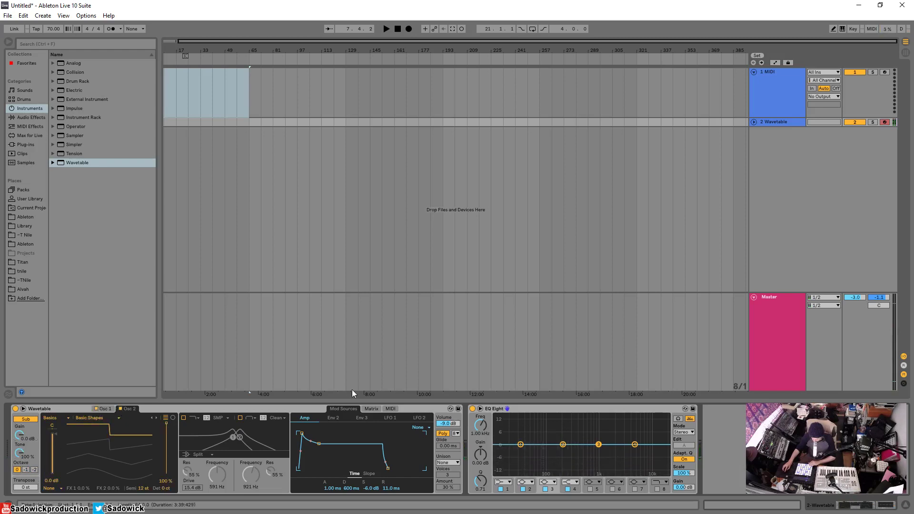
{"action": "left_click", "coordinate": [240, 418]}
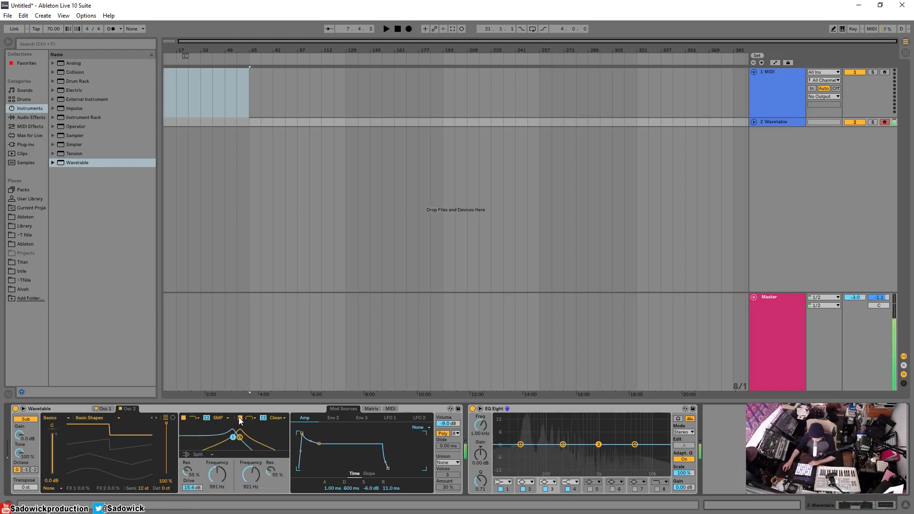
{"action": "left_click_drag", "start_coordinate": [233, 437], "coordinate": [201, 436]}
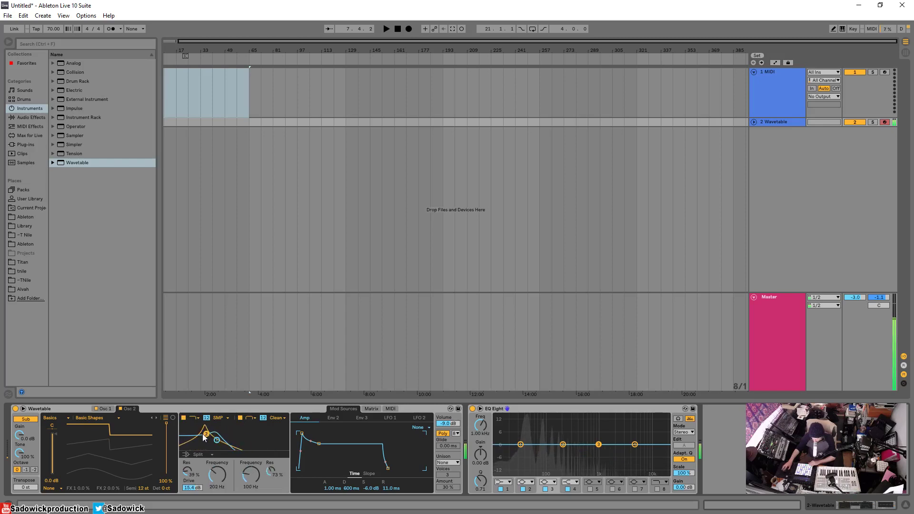